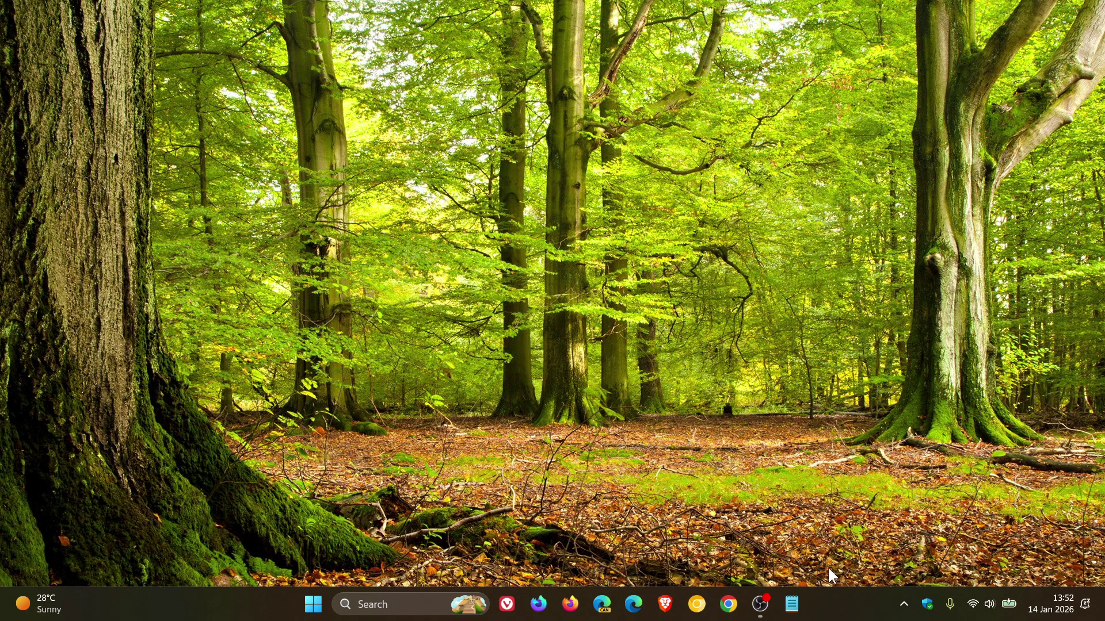
Launch Notepad from the taskbar to get a blank Untitled document
{"action": "left_click", "coordinate": [797, 613]}
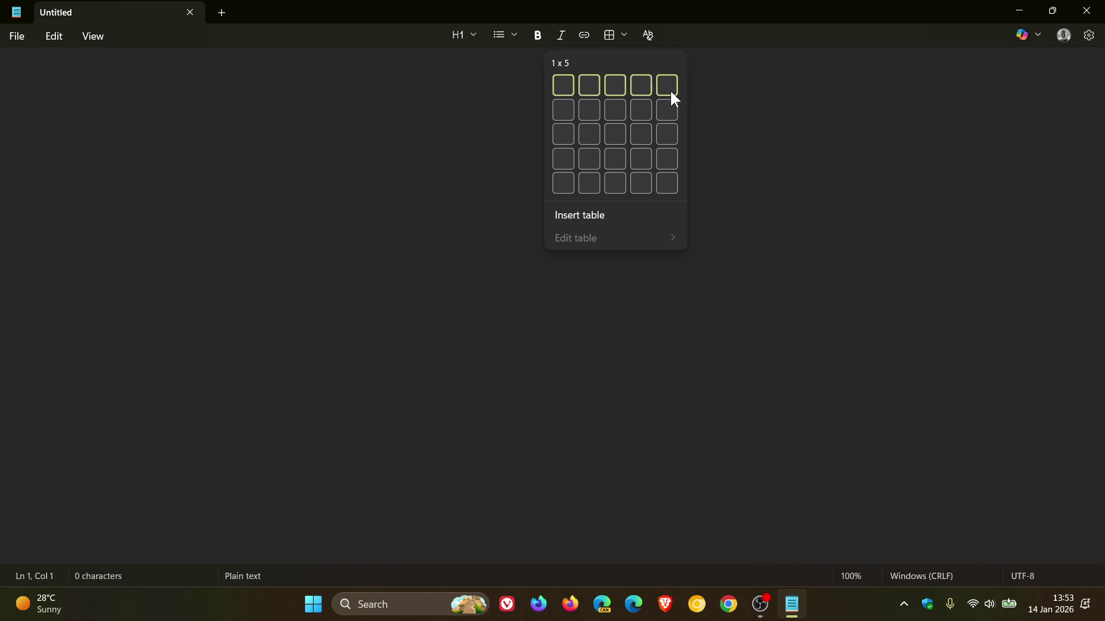
Insert an empty 2 x 3 table (two rows, three columns) from the Table grid
{"action": "left_click", "coordinate": [590, 134]}
{"action": "left_click", "coordinate": [620, 30]}
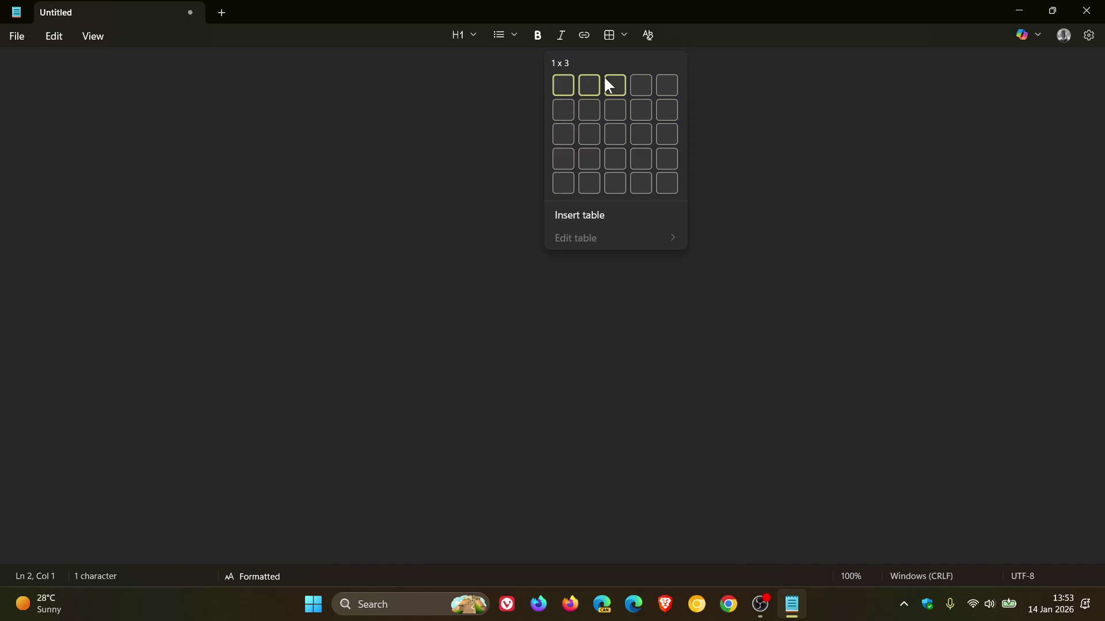
{"action": "left_click", "coordinate": [612, 110]}
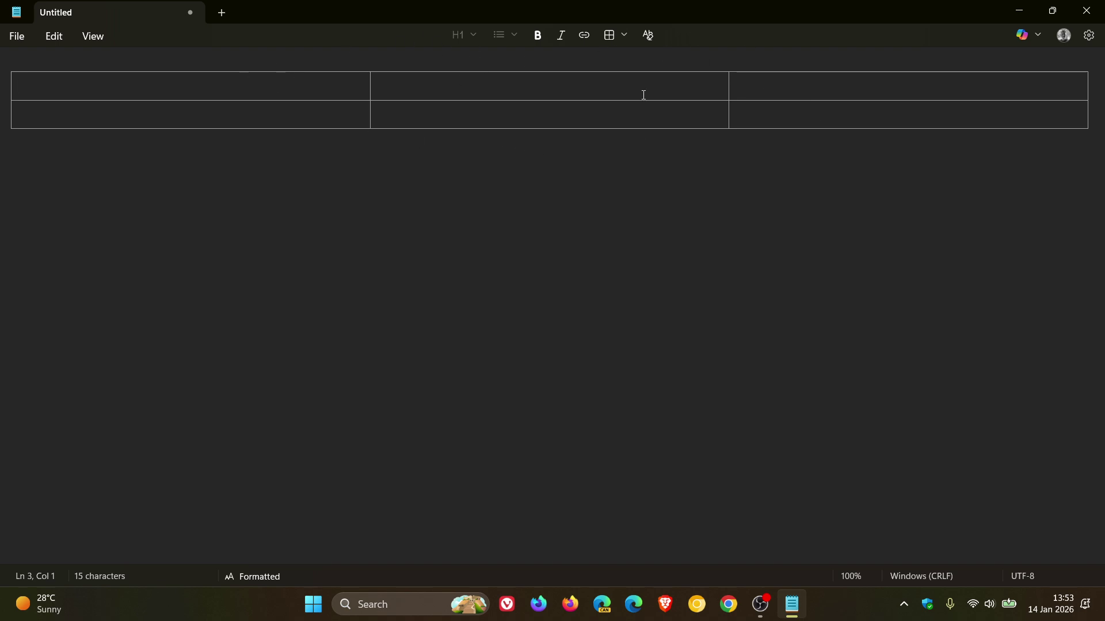
Delete the 2 x 3 table and insert an empty 5 x 5 table instead
{"action": "left_click", "coordinate": [626, 40]}
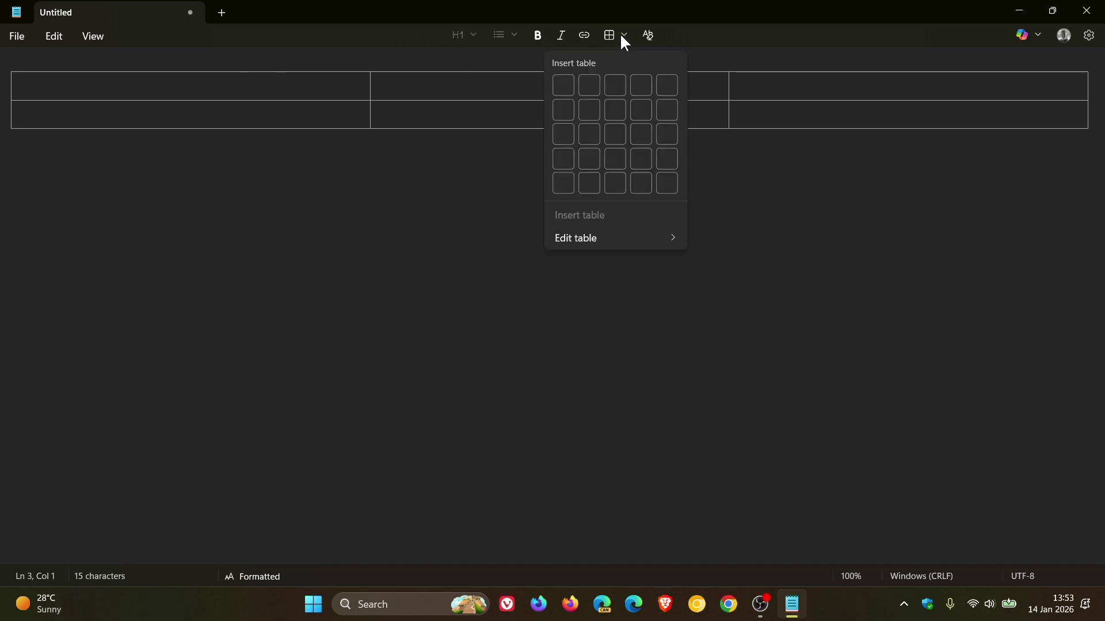
{"action": "mouse_move", "coordinate": [596, 243]}
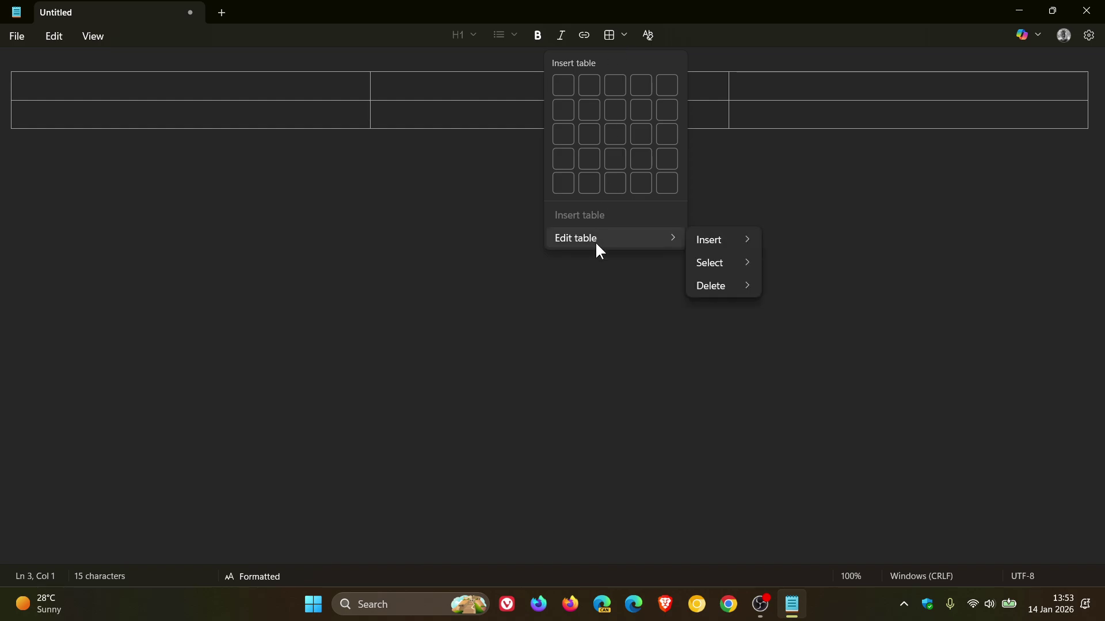
{"action": "mouse_move", "coordinate": [724, 288]}
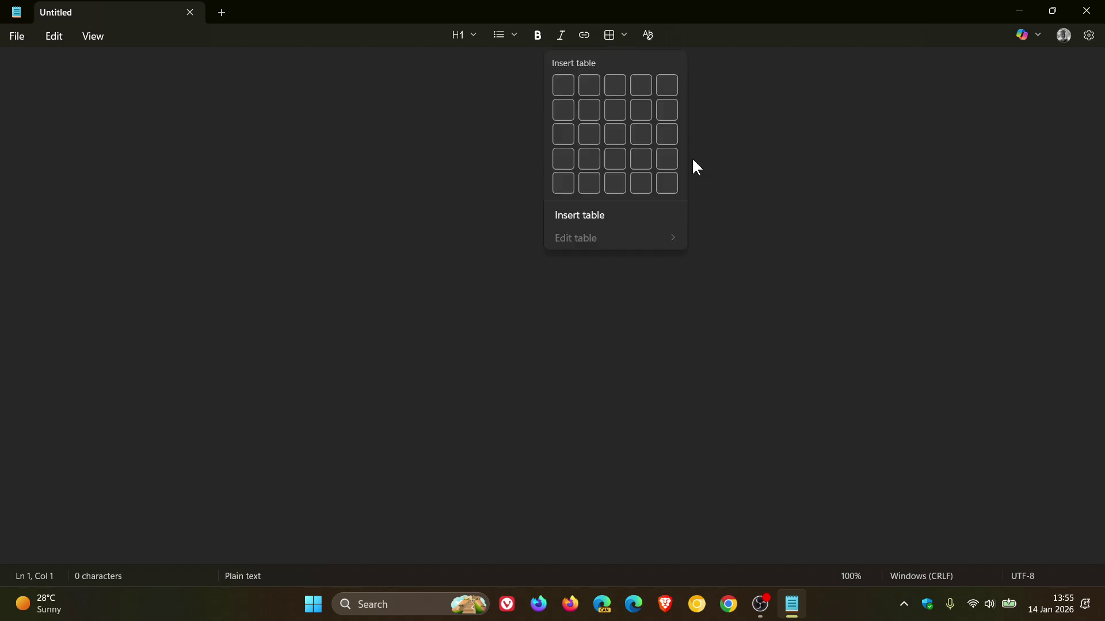
{"action": "left_click", "coordinate": [669, 183]}
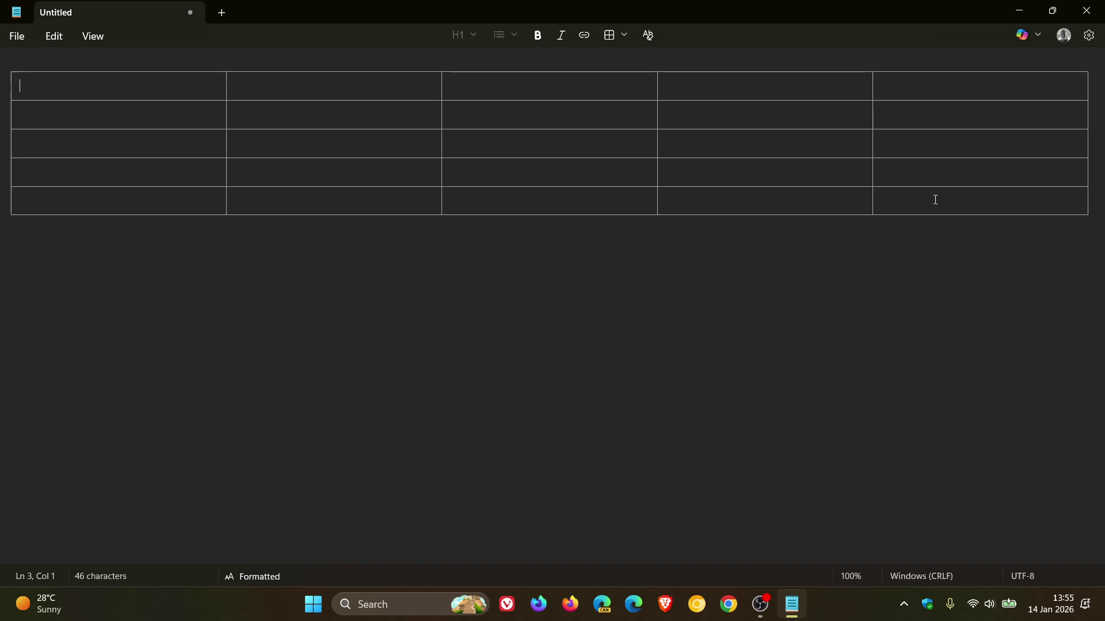
Delete the 5 x 5 table, then open and cancel the Insert table dialog
{"action": "left_click", "coordinate": [614, 34]}
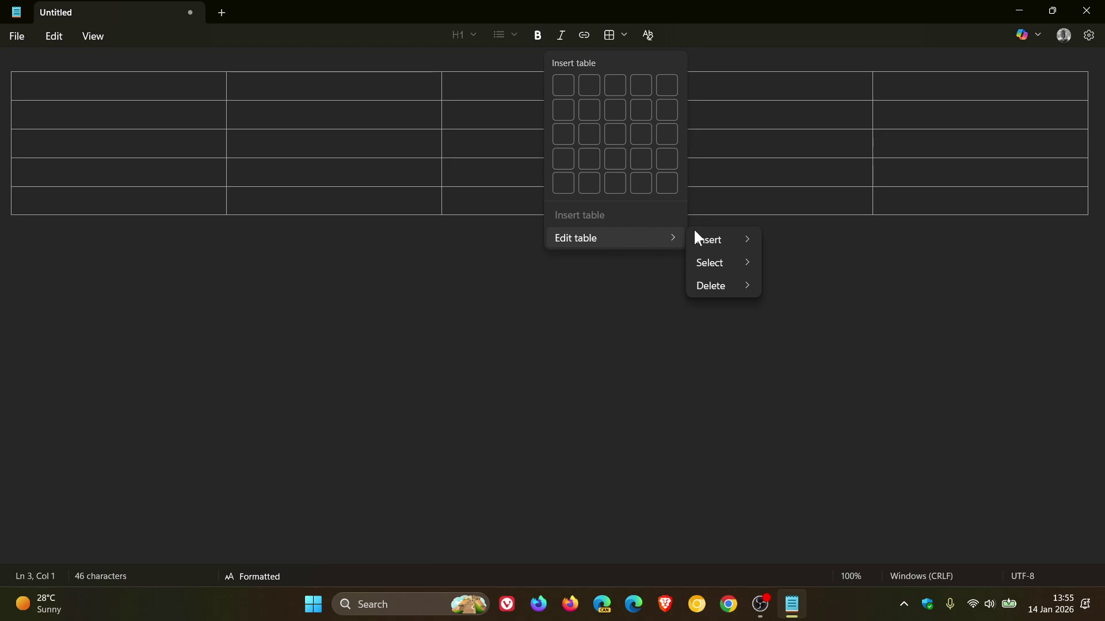
{"action": "mouse_move", "coordinate": [717, 292]}
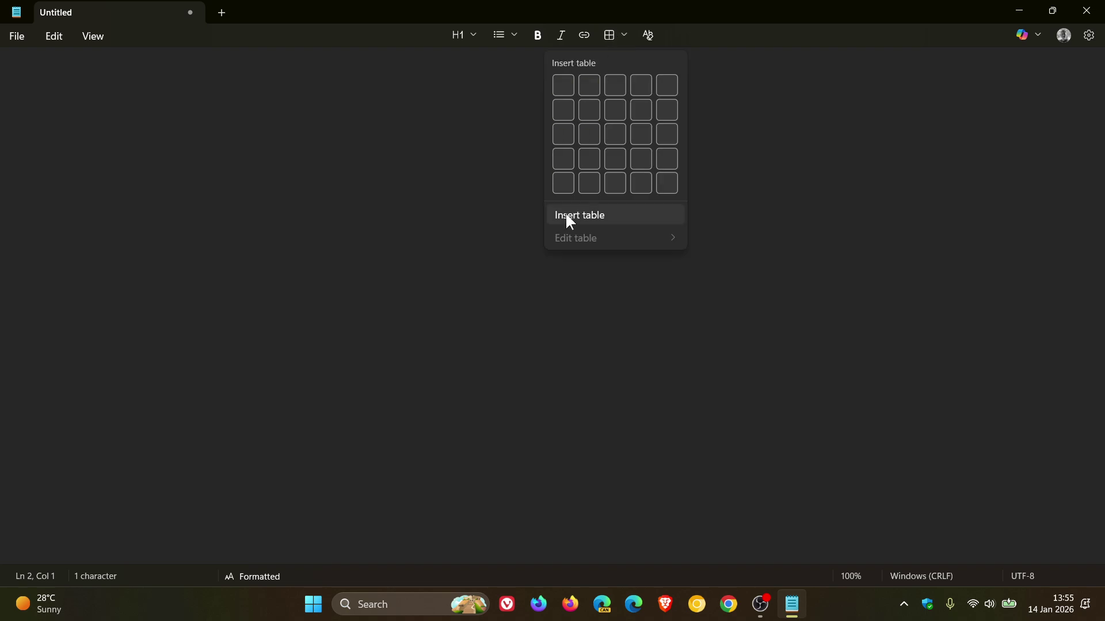
{"action": "left_click", "coordinate": [568, 217]}
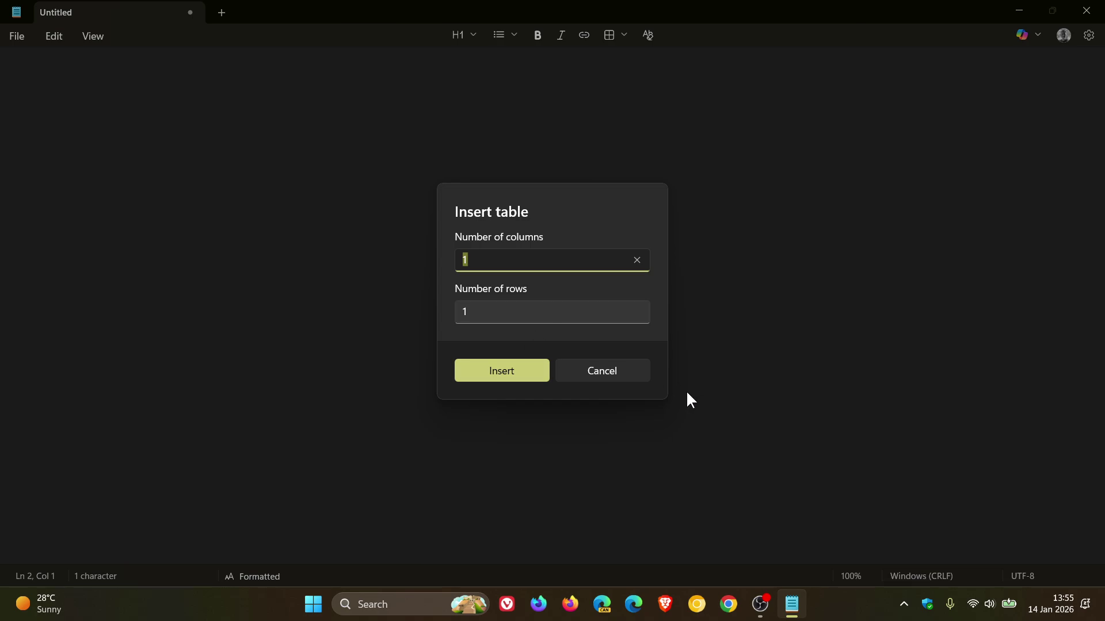
{"action": "left_click", "coordinate": [631, 373]}
{"action": "left_click", "coordinate": [611, 34]}
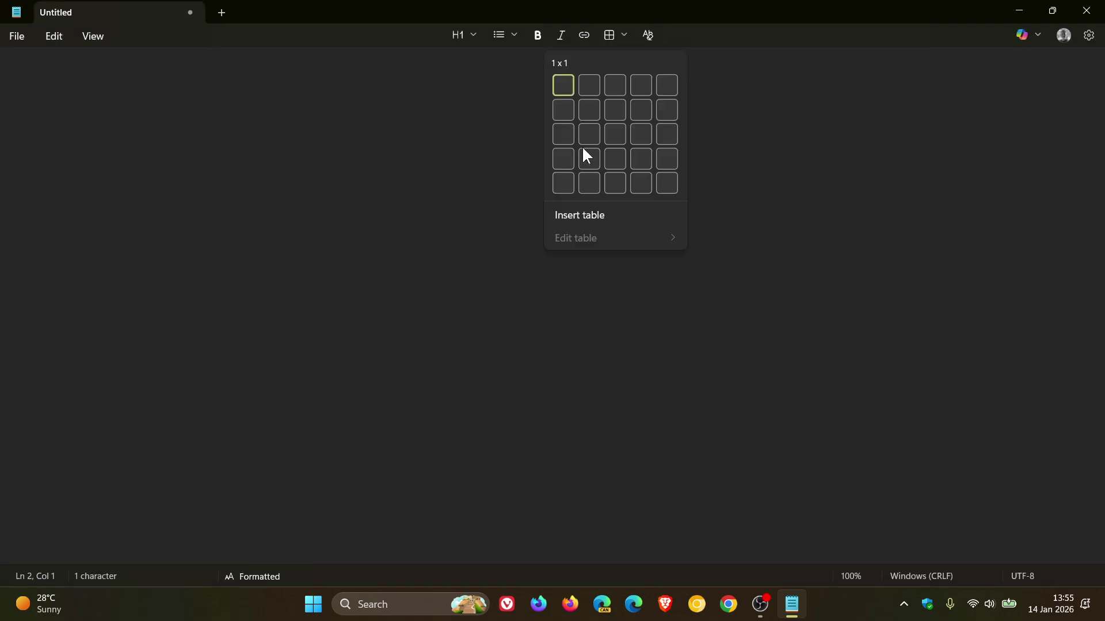
Insert an empty 4 x 4 table and add a column to its left
{"action": "left_click", "coordinate": [639, 162]}
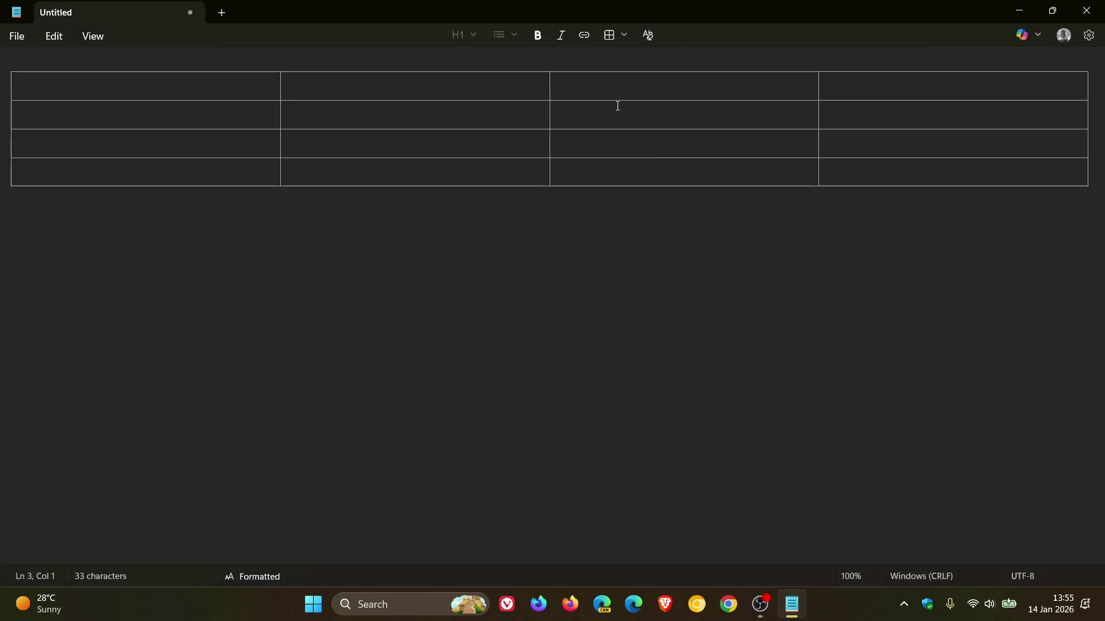
{"action": "left_click", "coordinate": [613, 35]}
{"action": "mouse_move", "coordinate": [621, 248]}
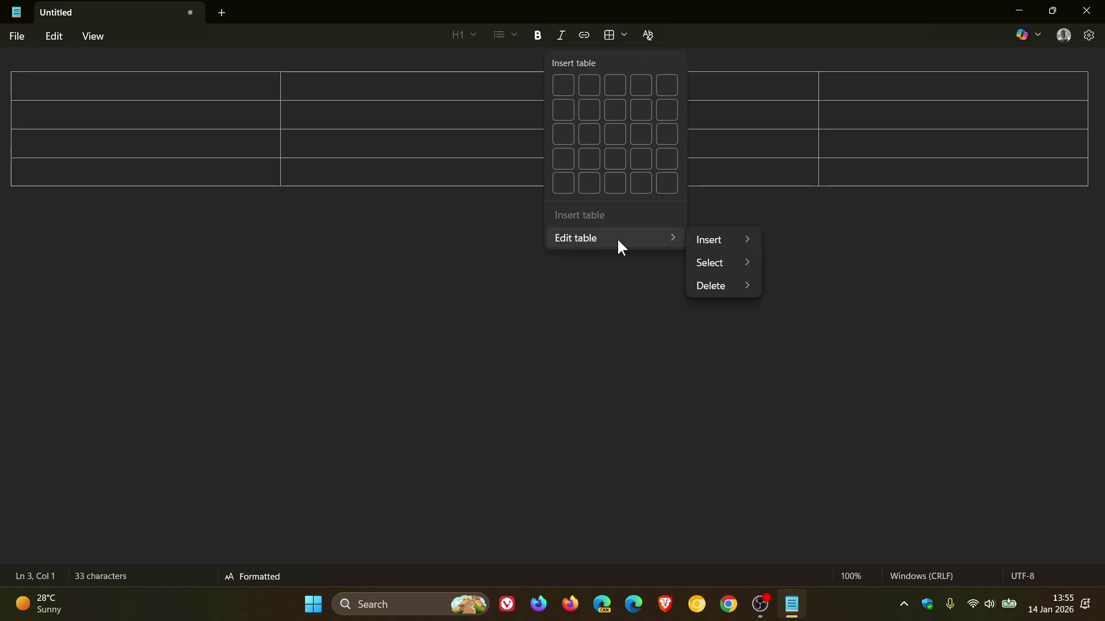
{"action": "mouse_move", "coordinate": [728, 251]}
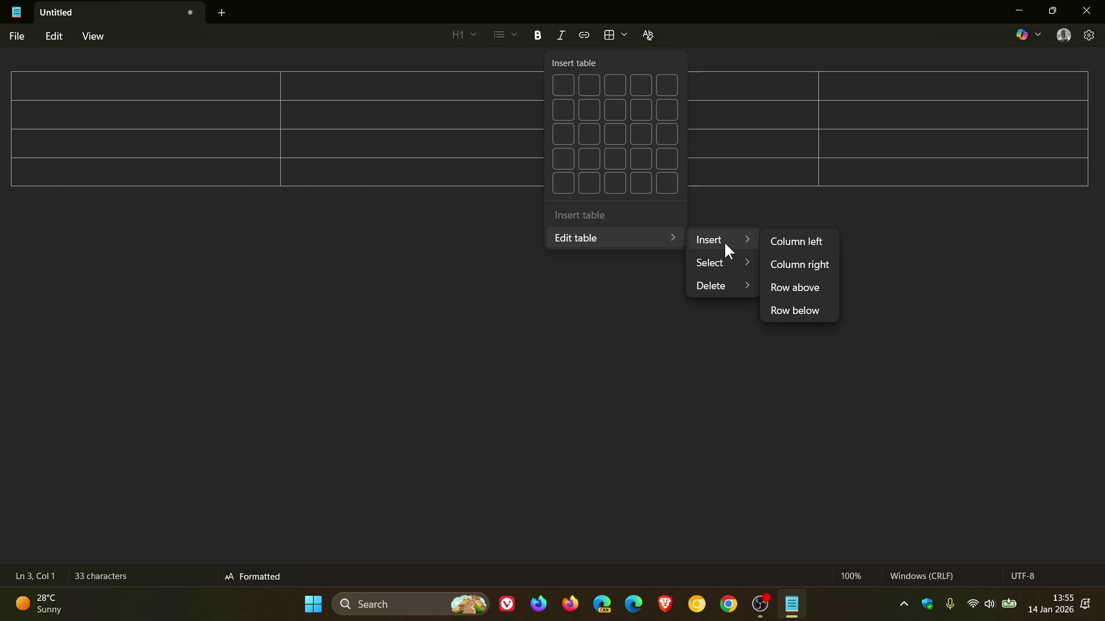
{"action": "left_click", "coordinate": [796, 241]}
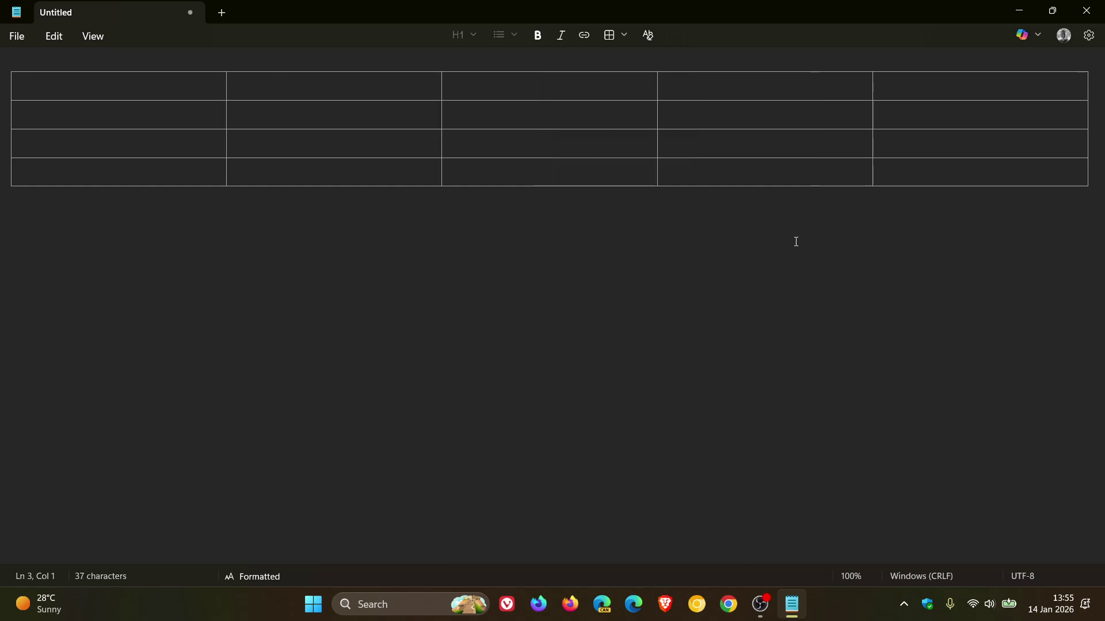
Add a column on the right and a row above the current row
{"action": "left_click", "coordinate": [624, 35]}
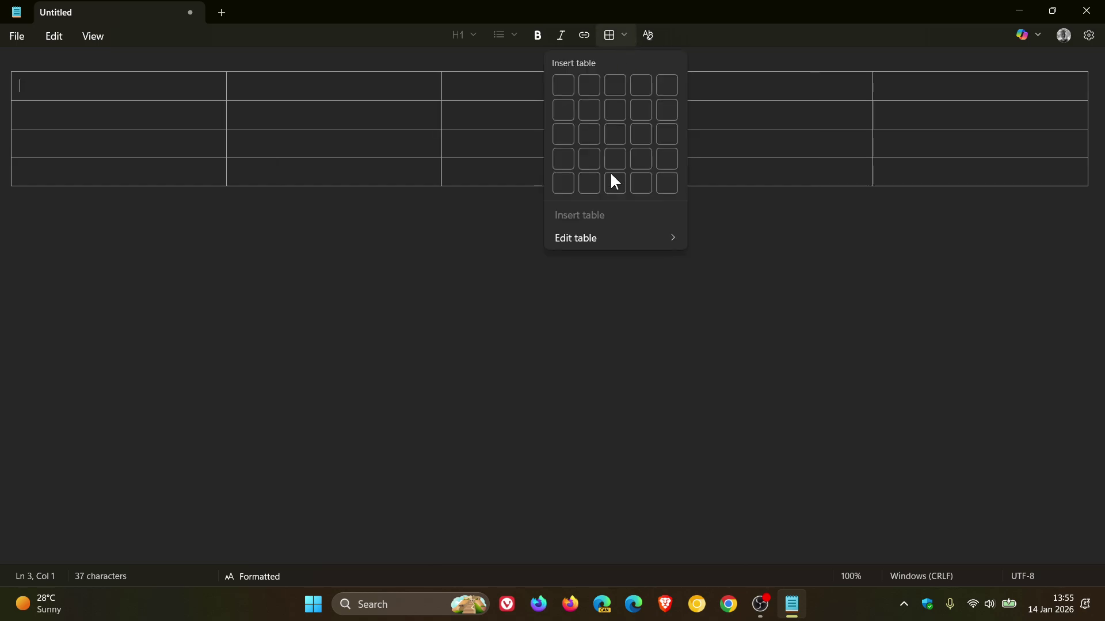
{"action": "mouse_move", "coordinate": [606, 239]}
{"action": "mouse_move", "coordinate": [714, 240]}
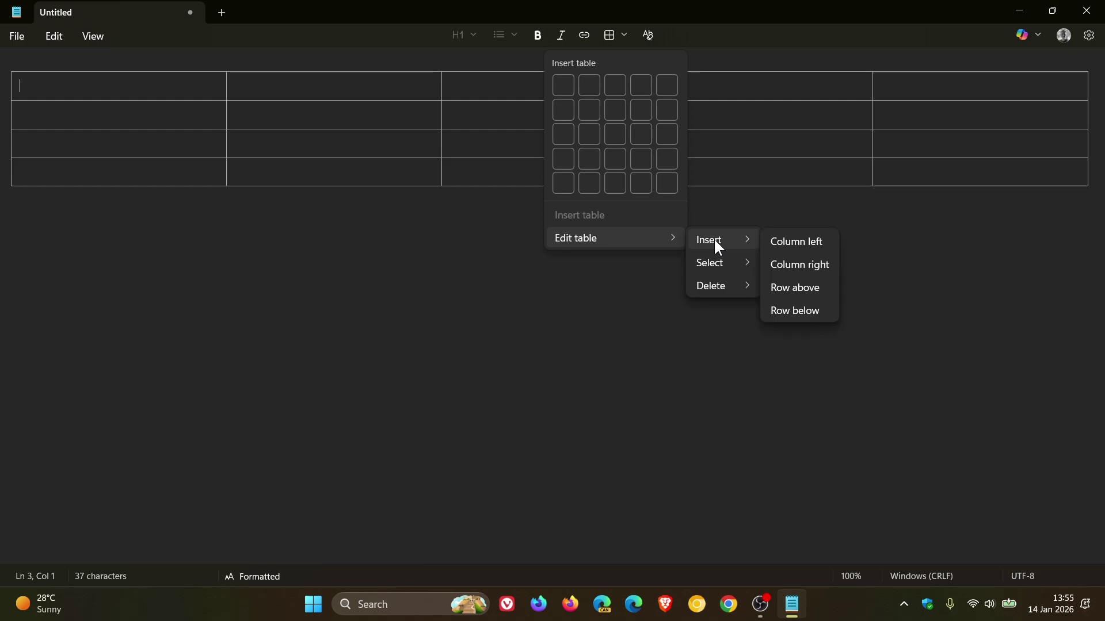
{"action": "left_click", "coordinate": [815, 267]}
{"action": "left_click", "coordinate": [621, 36]}
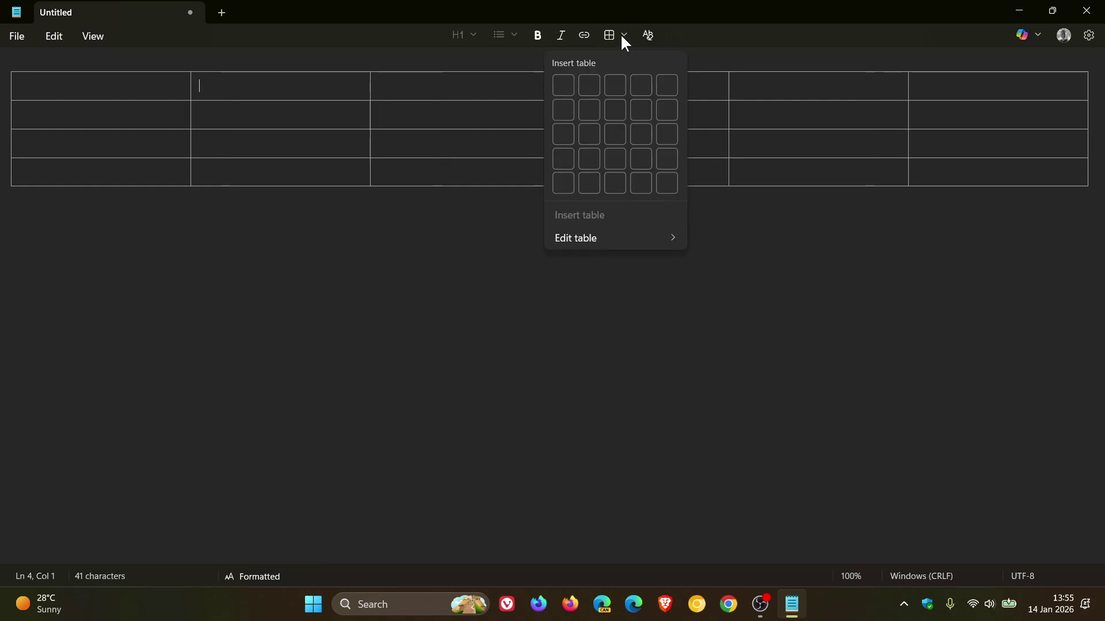
{"action": "mouse_move", "coordinate": [614, 237]}
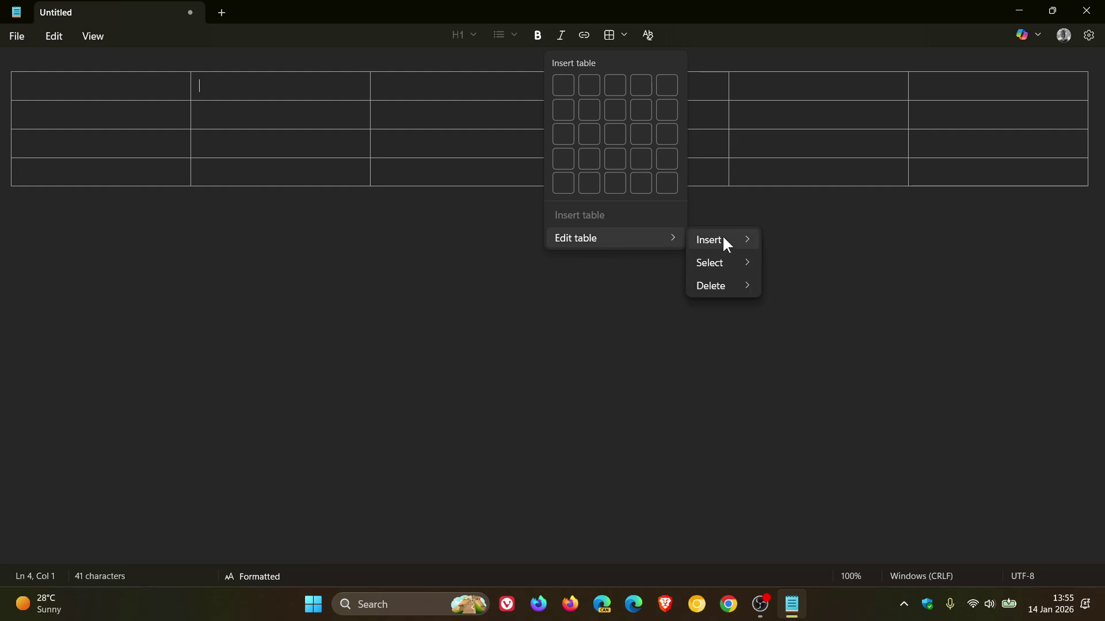
{"action": "mouse_move", "coordinate": [724, 239]}
{"action": "left_click", "coordinate": [803, 286]}
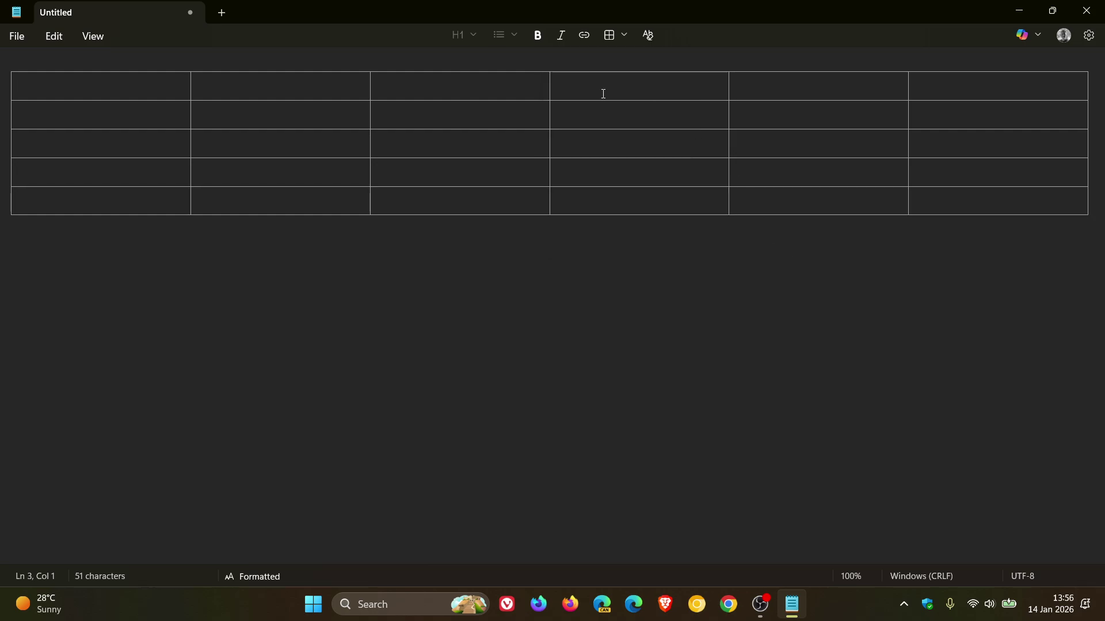
Select the table's second row and bring up the Delete options
{"action": "left_click", "coordinate": [617, 36]}
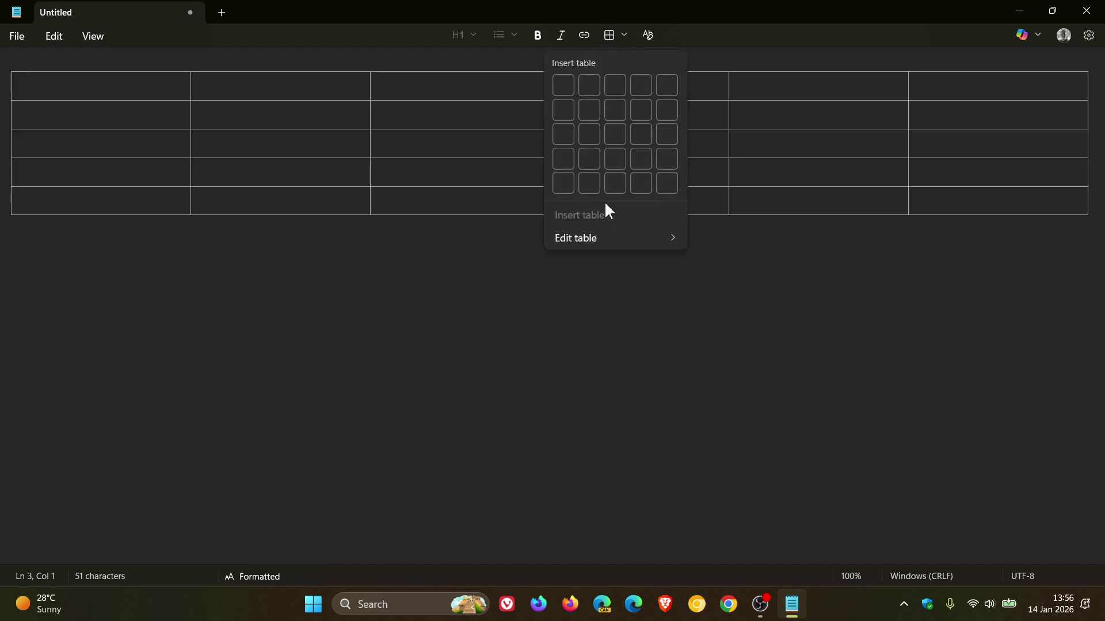
{"action": "mouse_move", "coordinate": [687, 240]}
{"action": "mouse_move", "coordinate": [724, 269]}
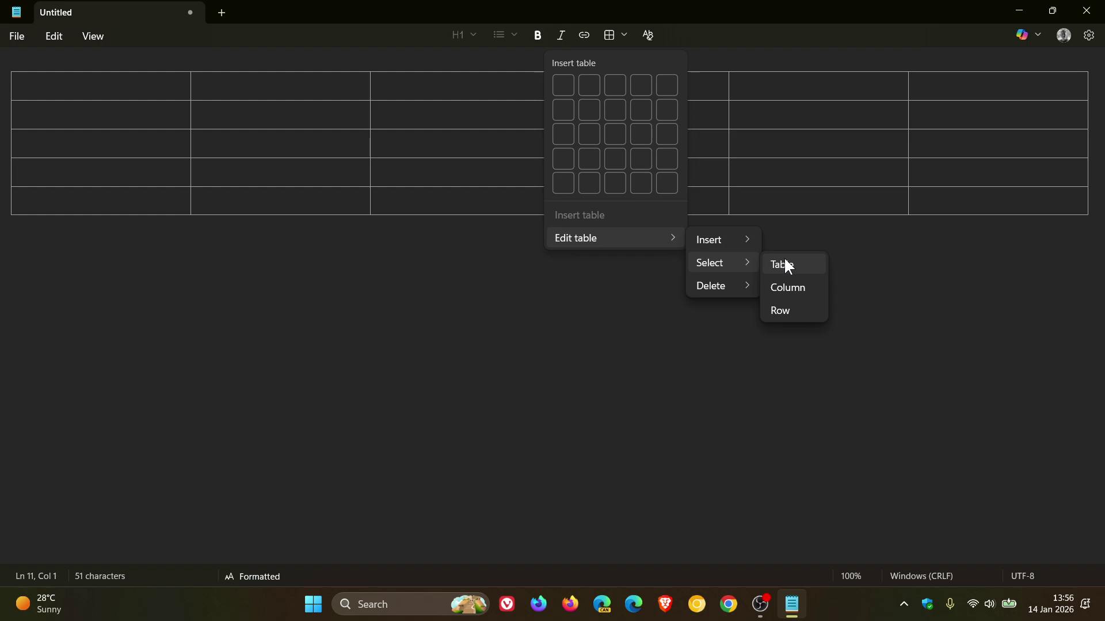
{"action": "left_click", "coordinate": [781, 311]}
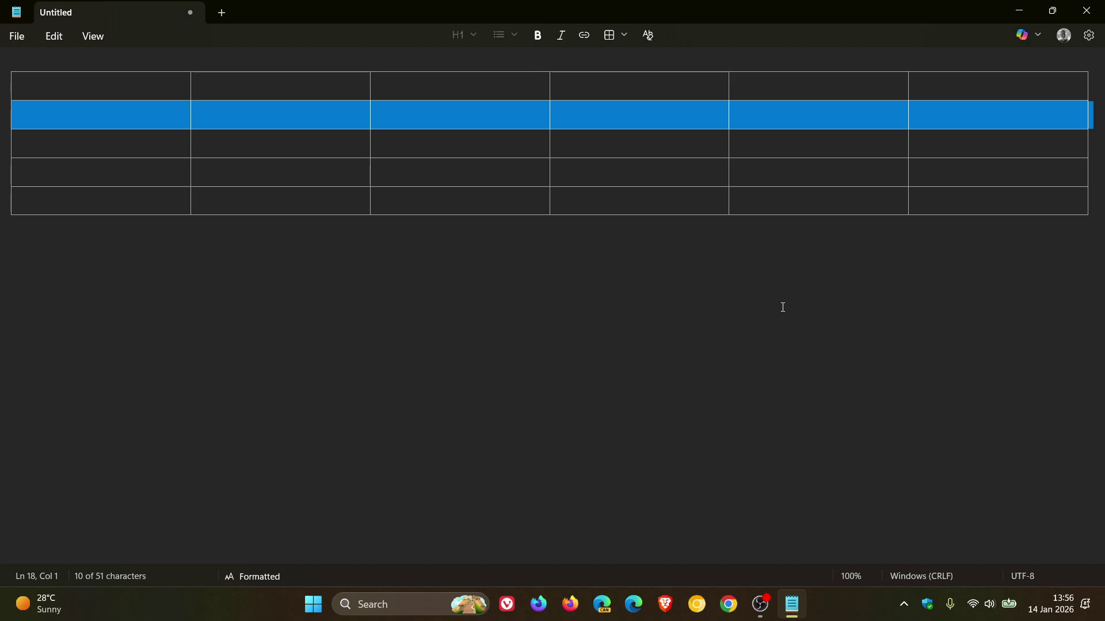
{"action": "left_click", "coordinate": [623, 36]}
{"action": "mouse_move", "coordinate": [608, 232]}
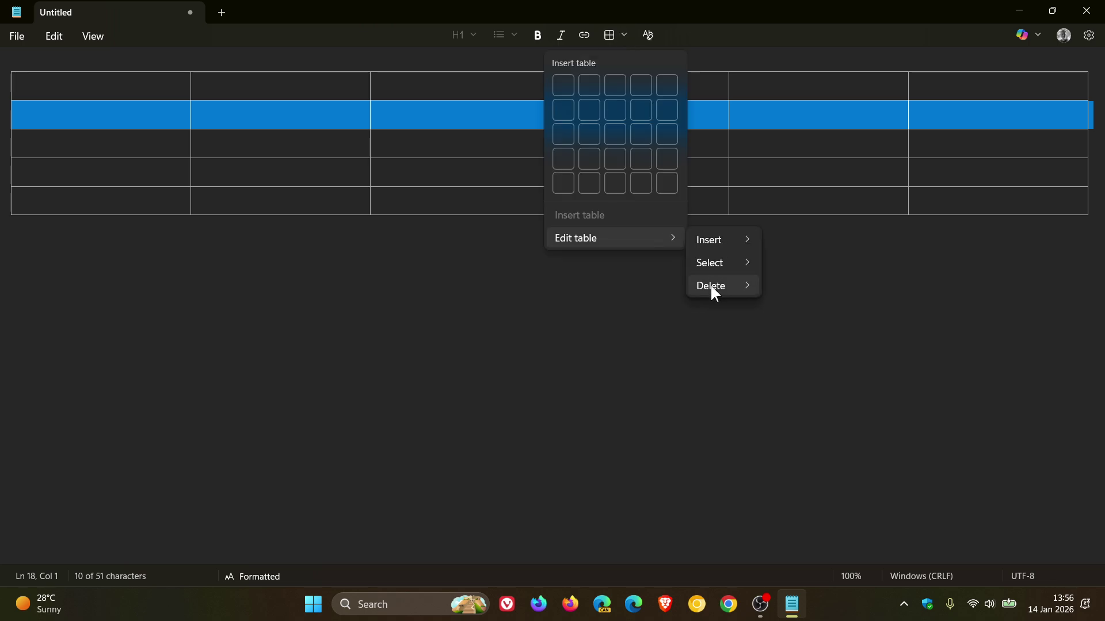
{"action": "mouse_move", "coordinate": [711, 286]}
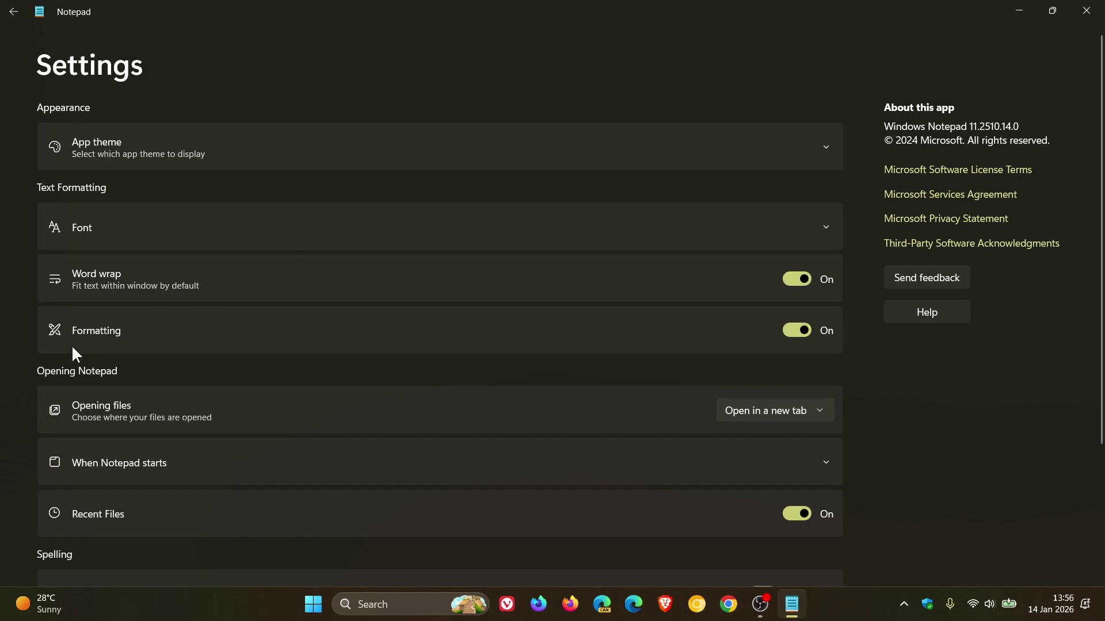
Switch the Formatting setting off and confirm with Turn off
{"action": "left_click", "coordinate": [789, 331]}
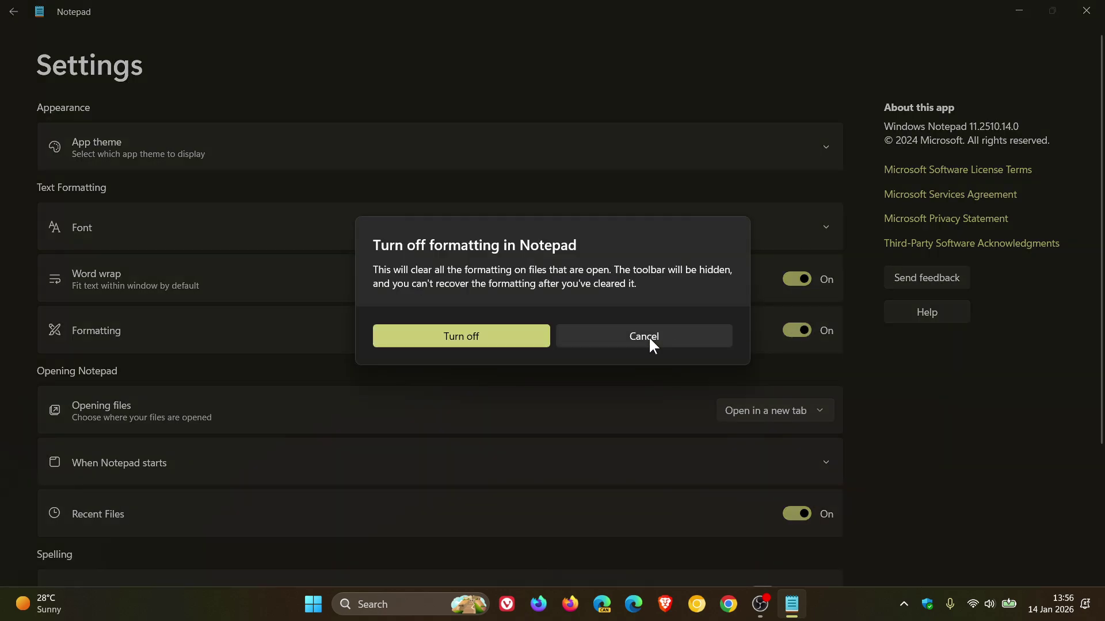
{"action": "left_click", "coordinate": [498, 336]}
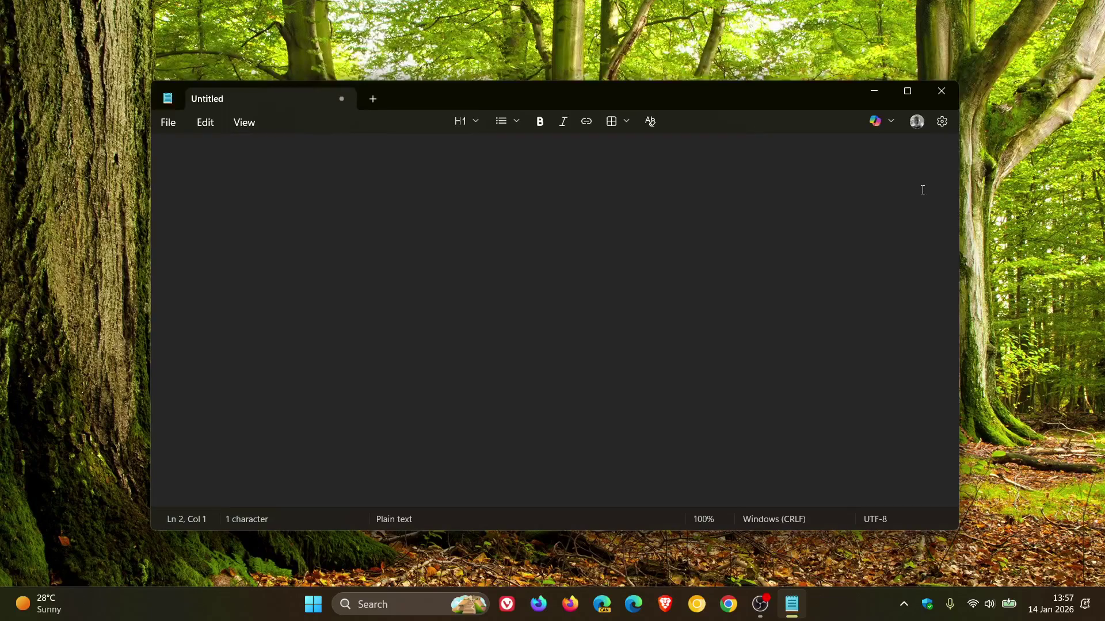
Look over Notepad's Settings page, then go back to the document
{"action": "left_click", "coordinate": [942, 122]}
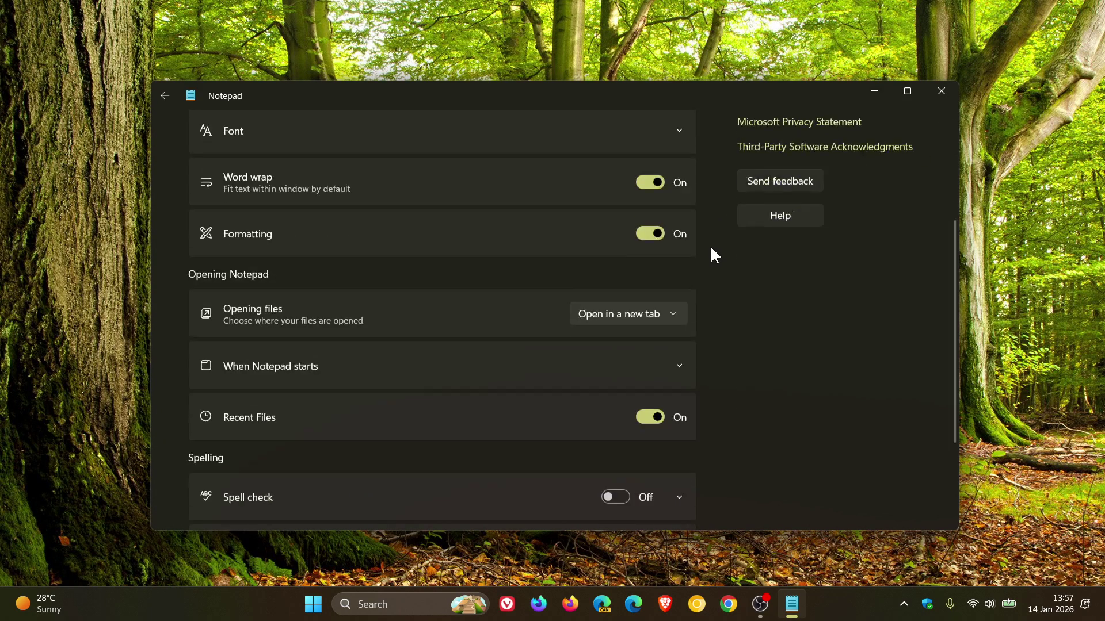
{"action": "scroll", "coordinate": [711, 252], "scroll_direction": "down", "scroll_amount": 3}
{"action": "scroll", "coordinate": [718, 262], "scroll_direction": "up", "scroll_amount": 5}
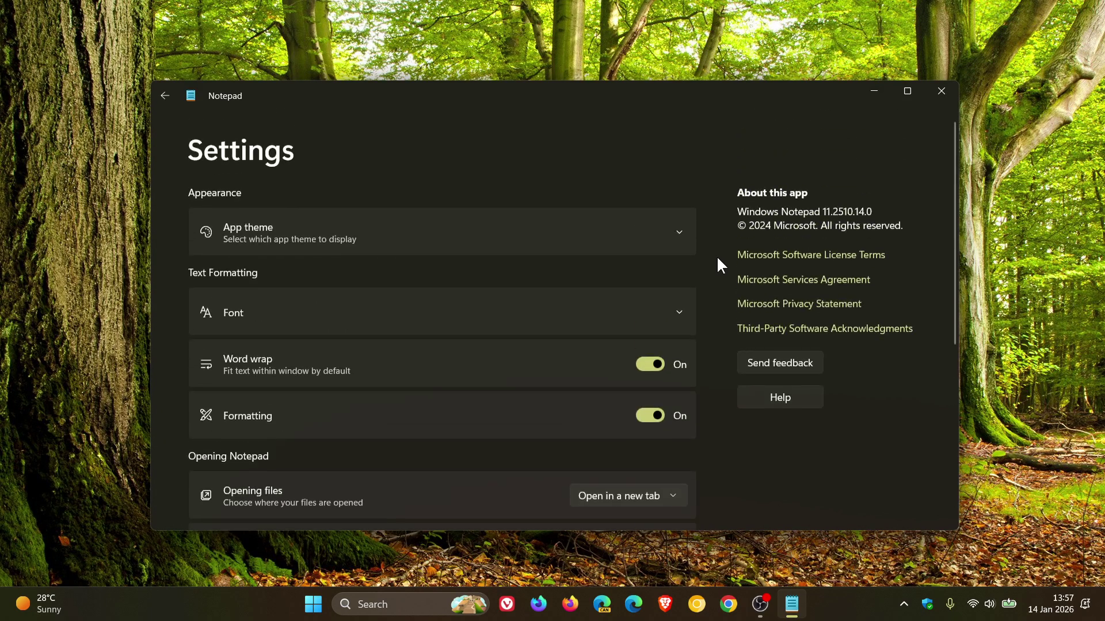
{"action": "left_click", "coordinate": [164, 98]}
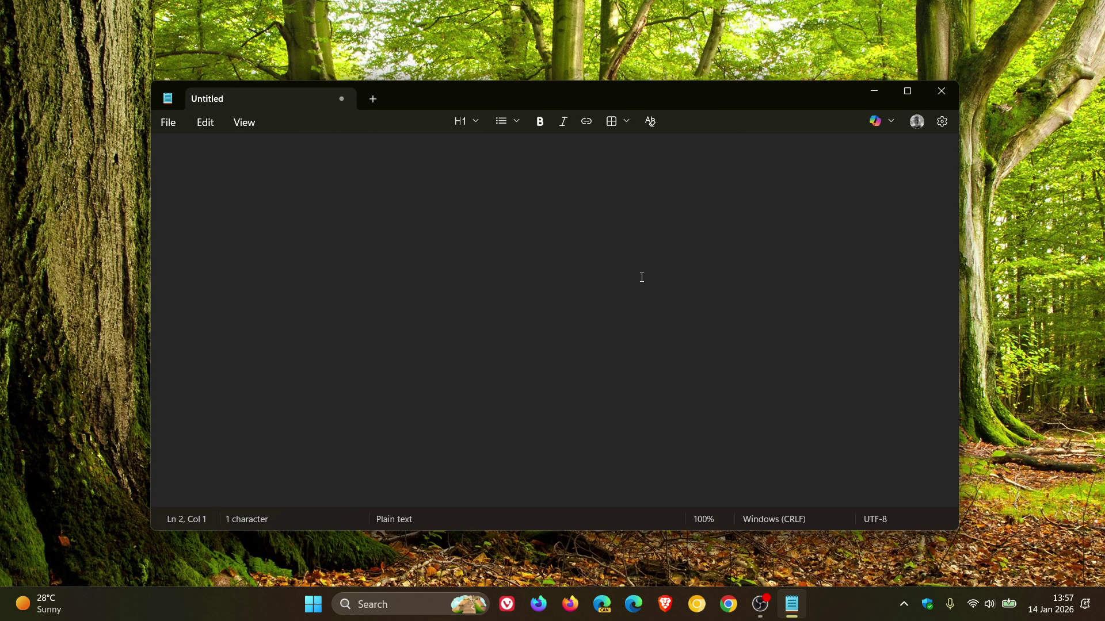
Close the Notepad window and answer the save prompt
{"action": "left_click", "coordinate": [612, 123]}
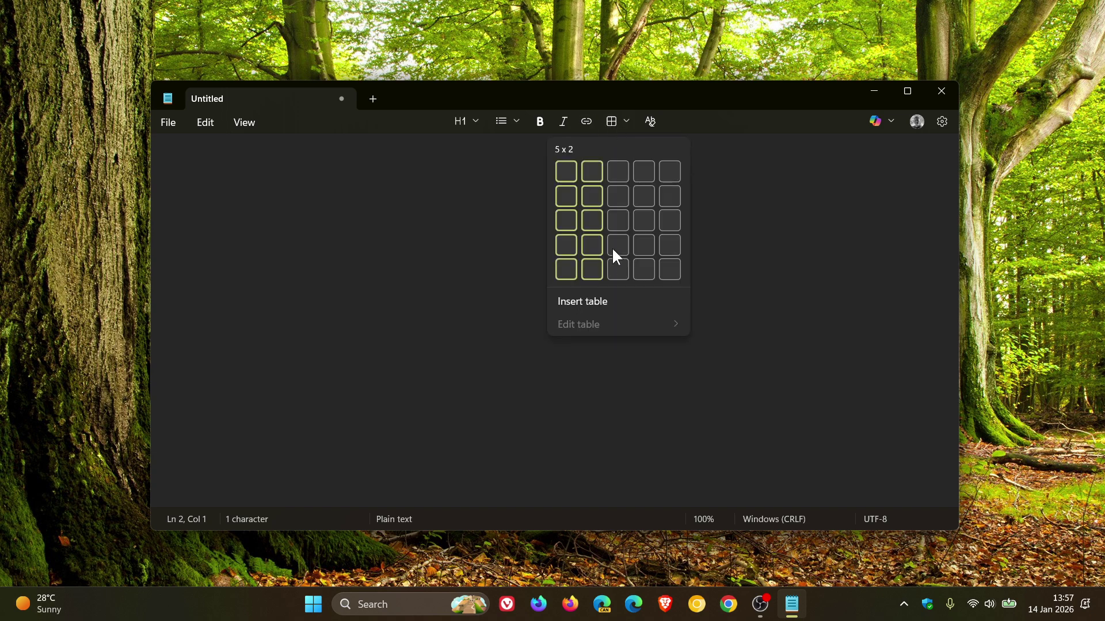
{"action": "left_click", "coordinate": [765, 220]}
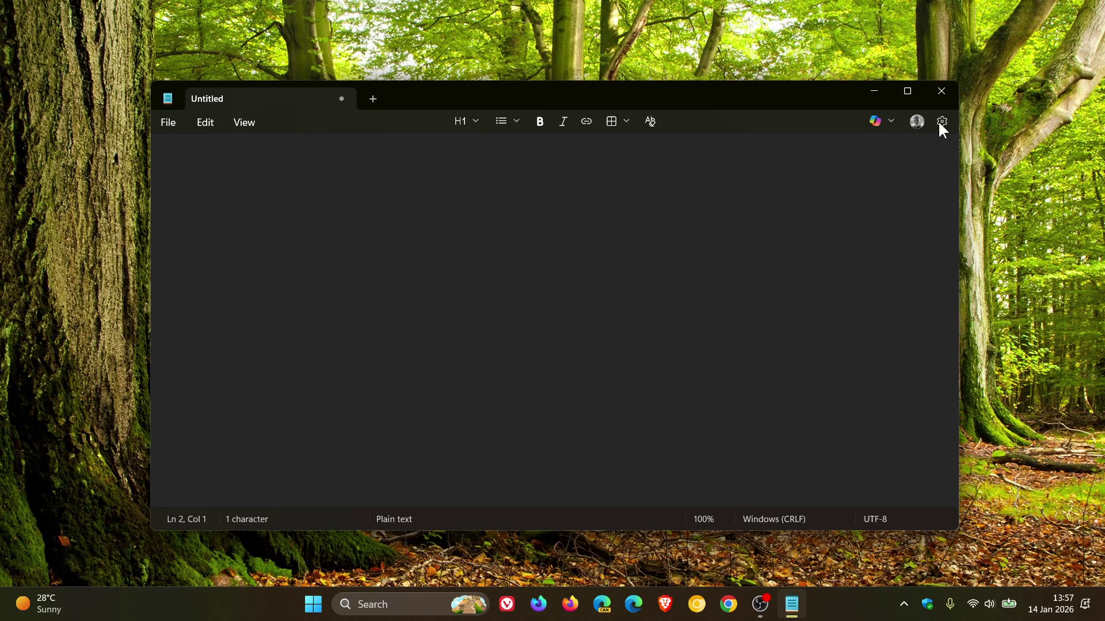
{"action": "left_click", "coordinate": [941, 92]}
{"action": "left_click", "coordinate": [555, 344]}
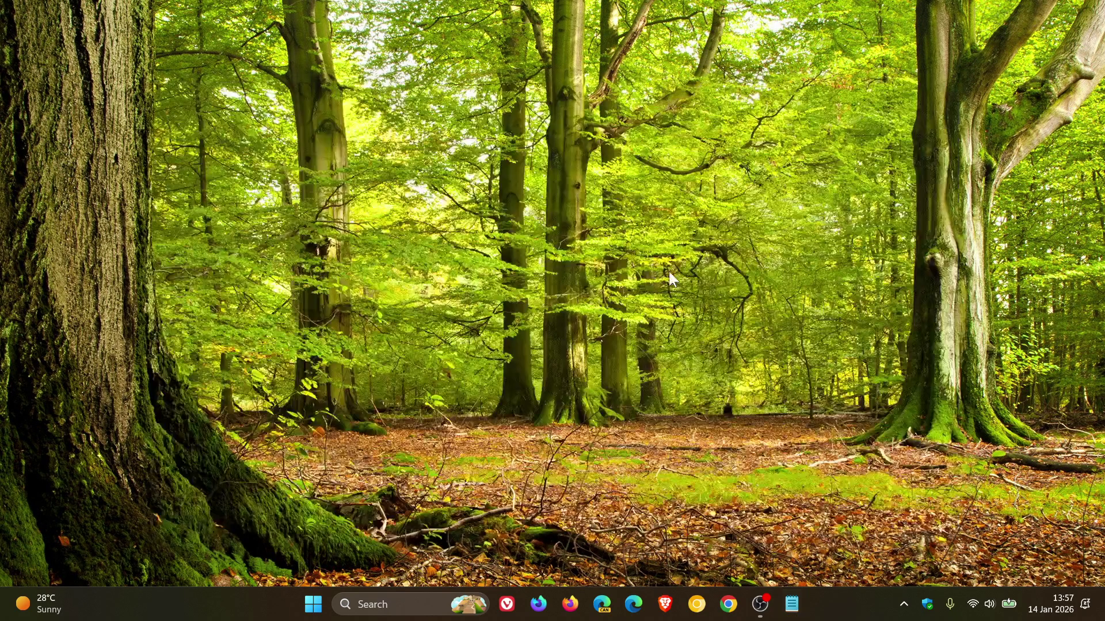